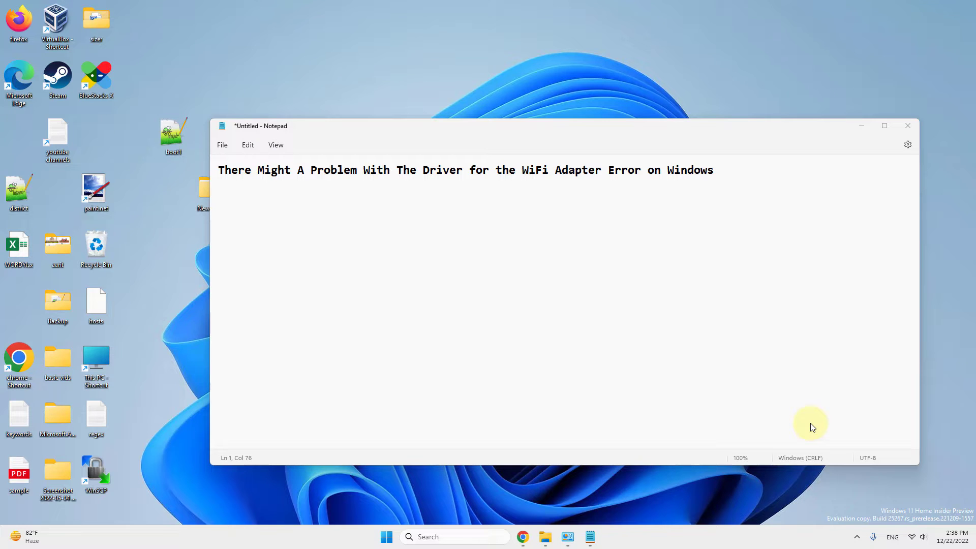
Minimize Notepad and bring up Windows search to find the Services app.
{"action": "left_click", "coordinate": [862, 126]}
{"action": "left_click", "coordinate": [423, 536]}
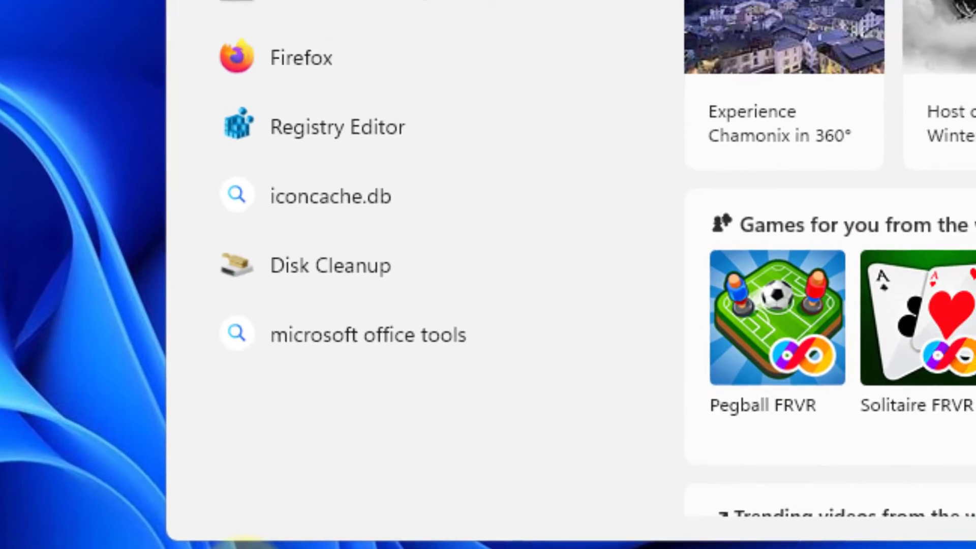
{"action": "type", "text": "s"}
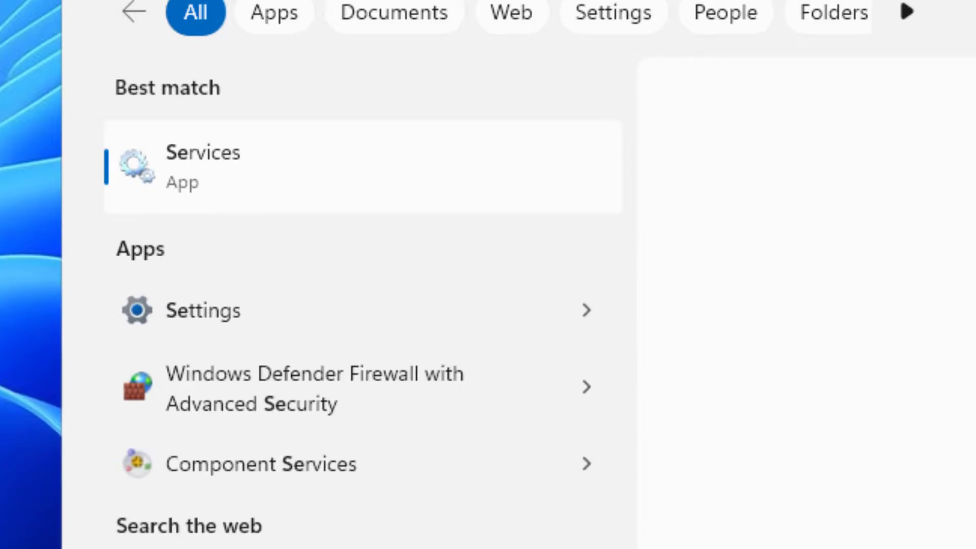
{"action": "type", "text": "ervices"}
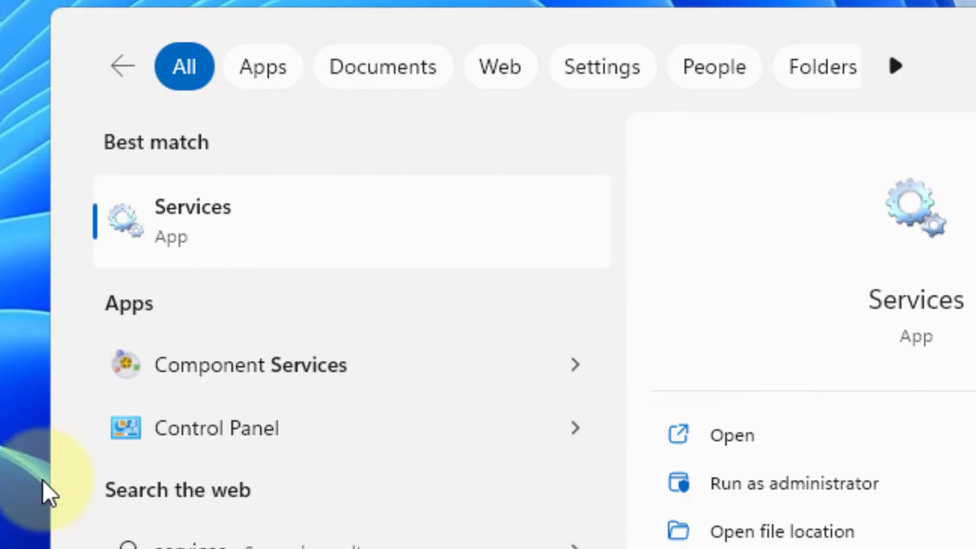
Open Services and set WLAN AutoConfig's startup type to Automatic.
{"action": "left_click", "coordinate": [273, 254]}
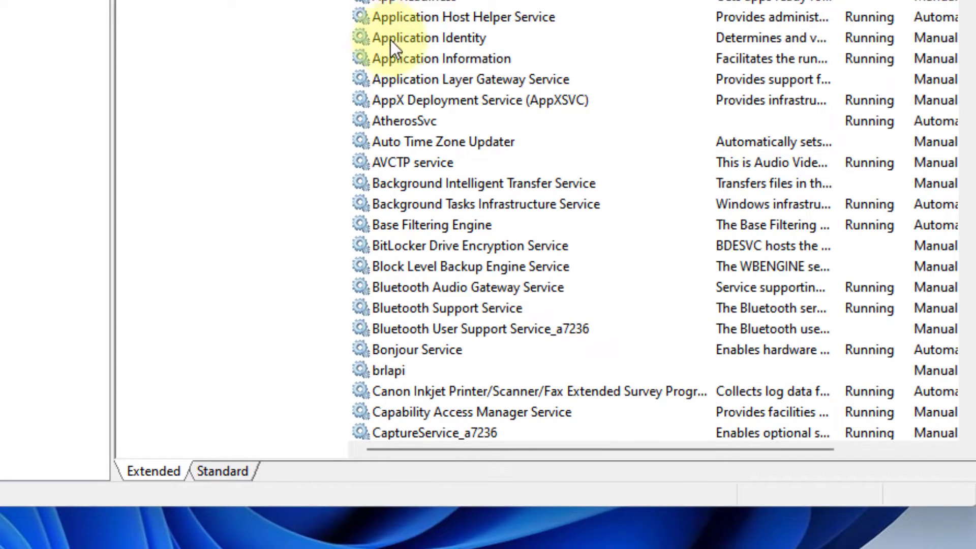
{"action": "left_click", "coordinate": [392, 63]}
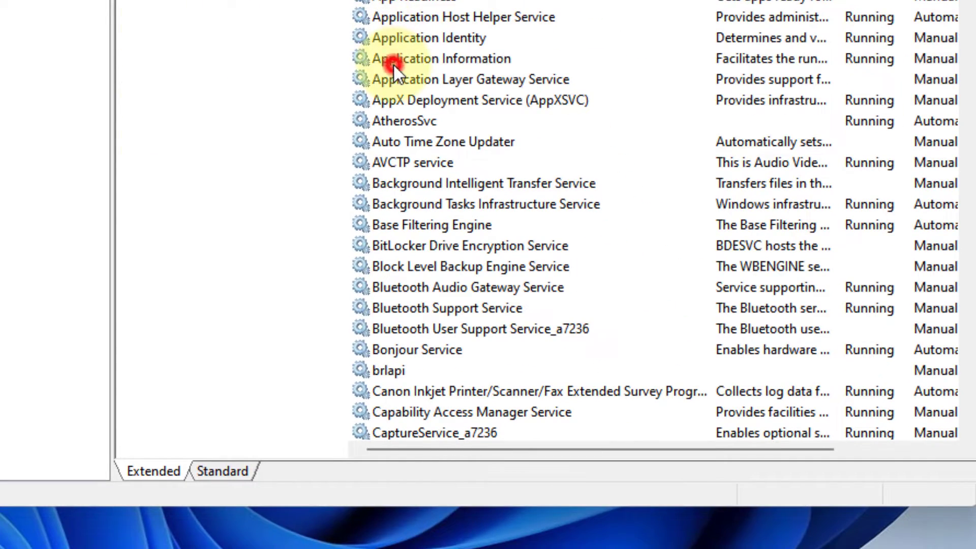
{"action": "type", "text": "wlan"}
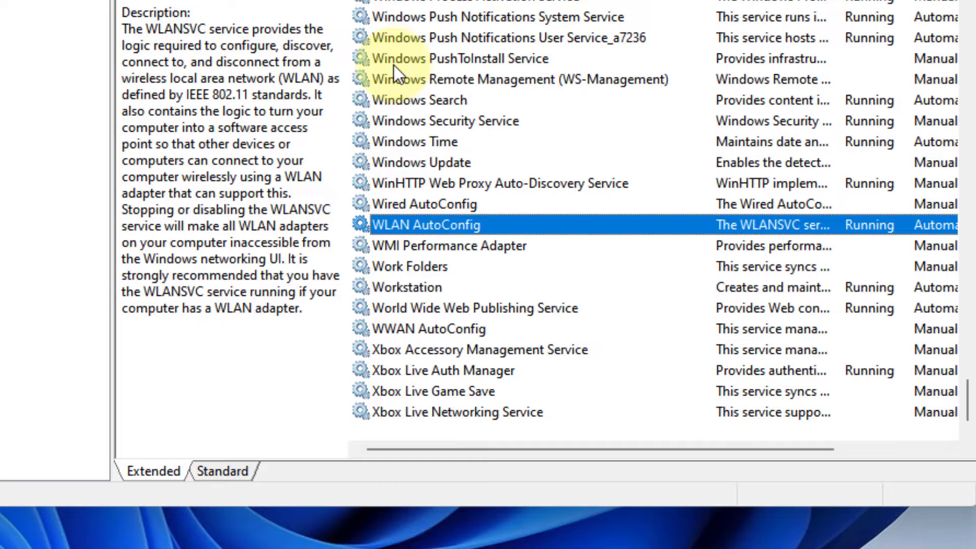
{"action": "double_click", "coordinate": [503, 229]}
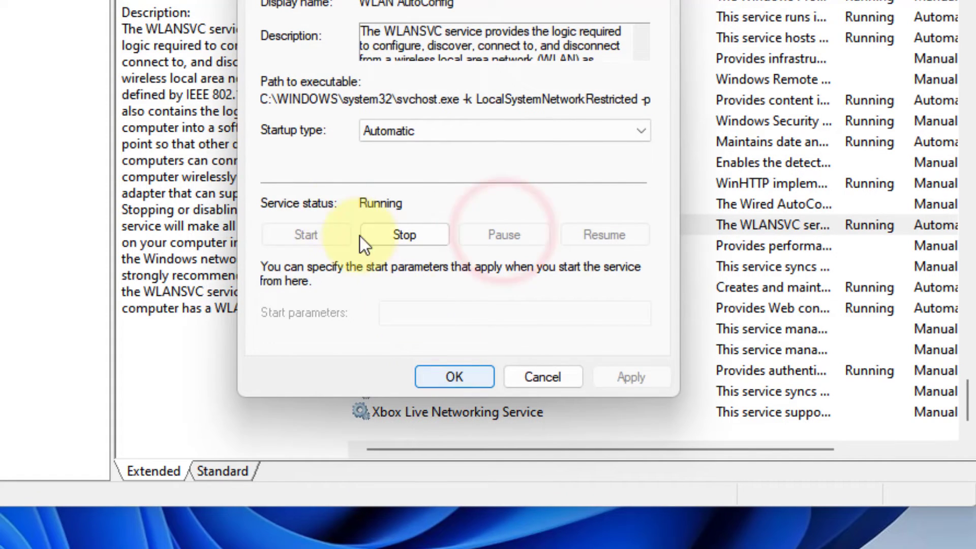
{"action": "left_click", "coordinate": [391, 134]}
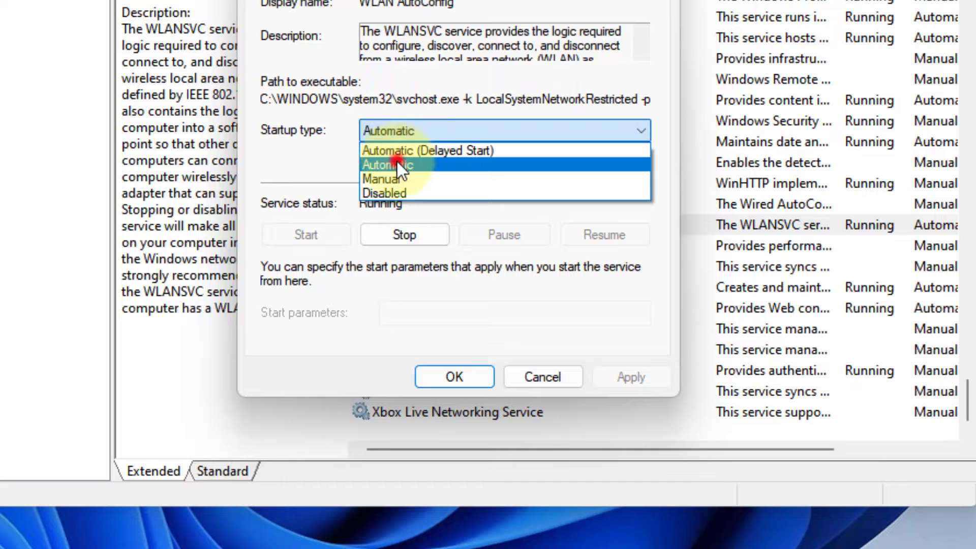
{"action": "left_click", "coordinate": [324, 155]}
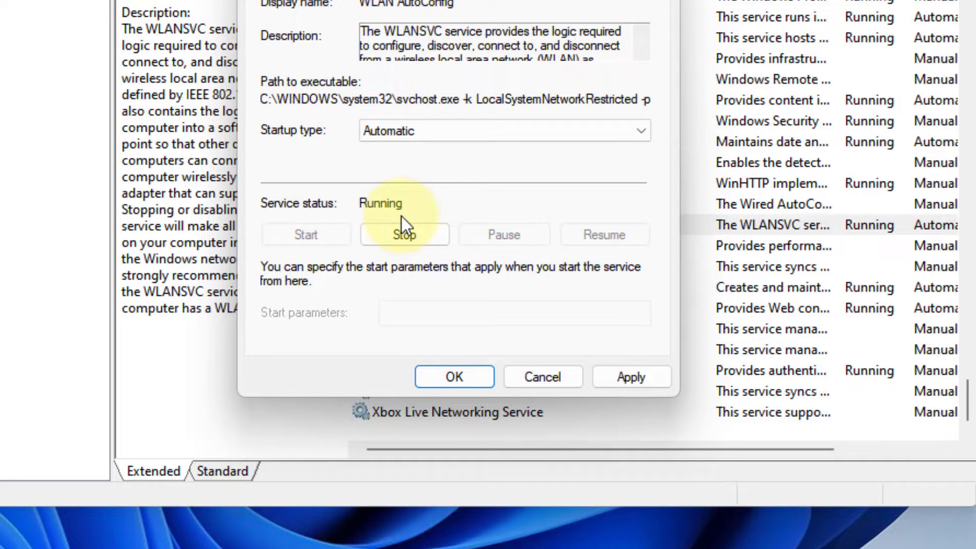
{"action": "left_click", "coordinate": [300, 243]}
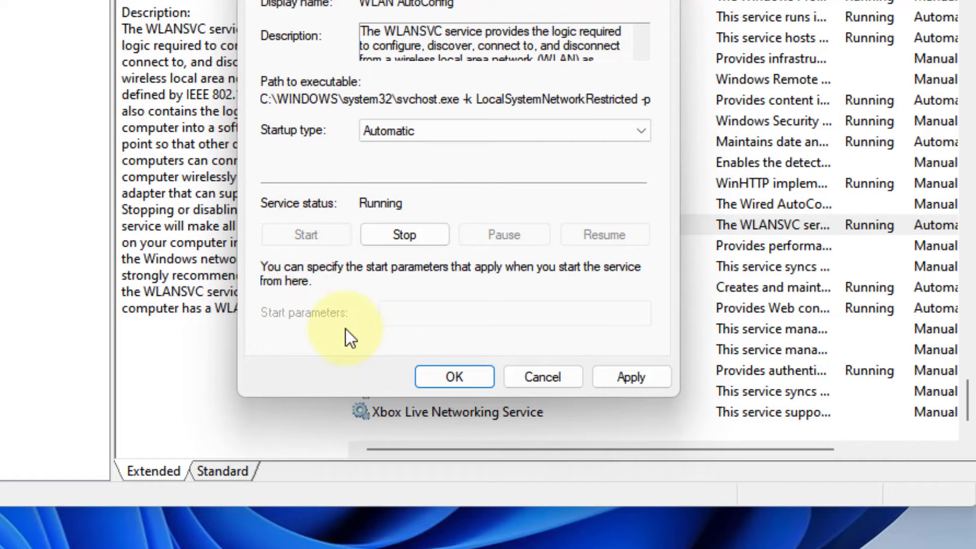
{"action": "left_click", "coordinate": [641, 383]}
{"action": "left_click", "coordinate": [484, 377]}
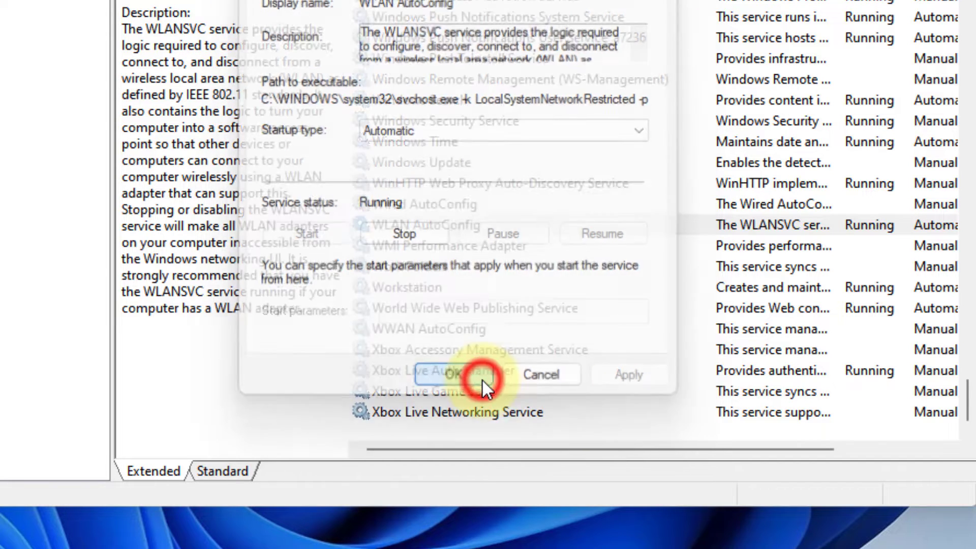
Restart the WLAN AutoConfig service.
{"action": "right_click", "coordinate": [471, 245]}
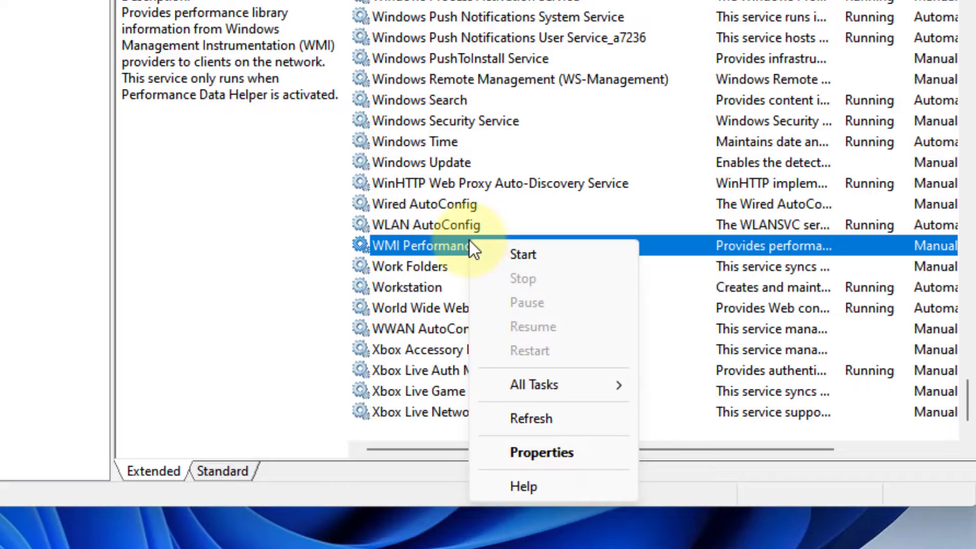
{"action": "key", "text": "Escape"}
{"action": "right_click", "coordinate": [462, 224]}
{"action": "left_click", "coordinate": [538, 336]}
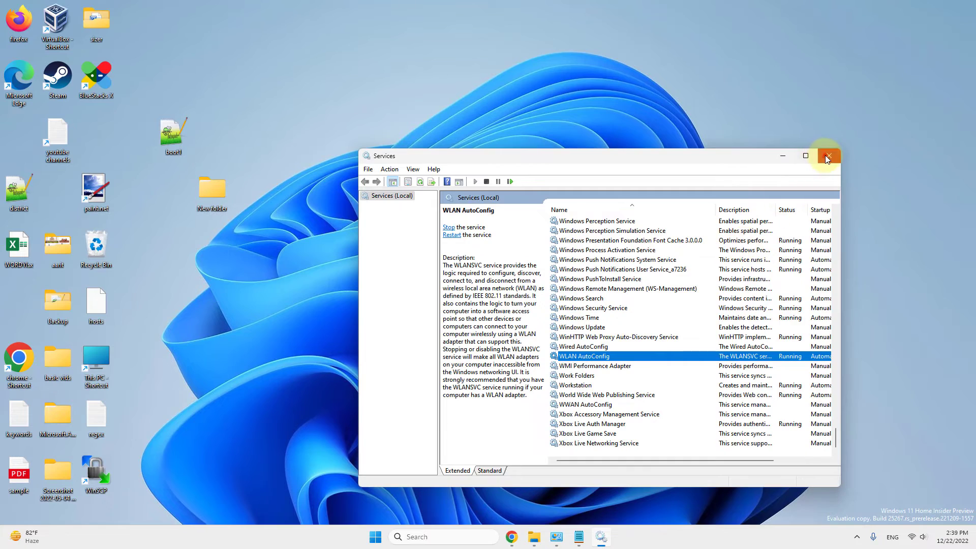
Close Services and launch Command Prompt as administrator.
{"action": "left_click", "coordinate": [830, 152]}
{"action": "left_click", "coordinate": [428, 538]}
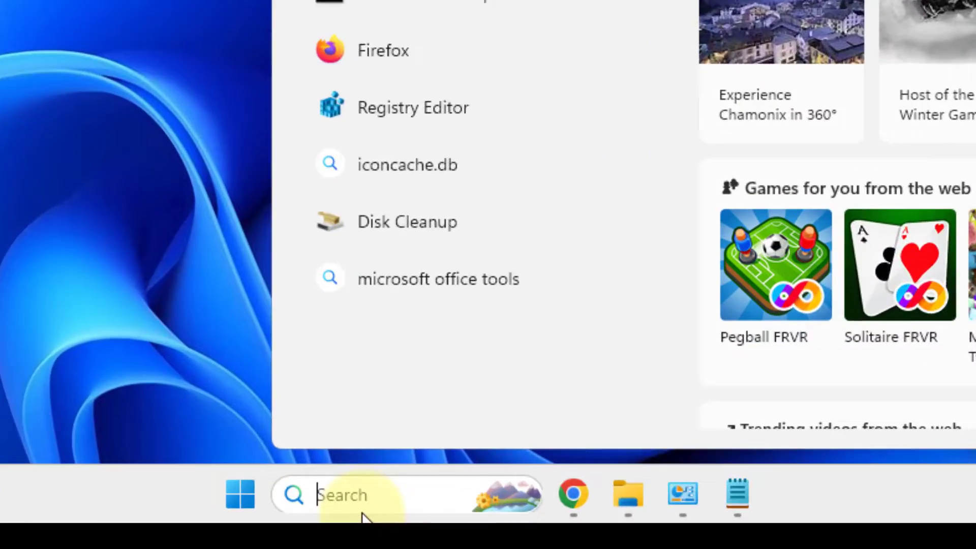
{"action": "type", "text": "dmd"}
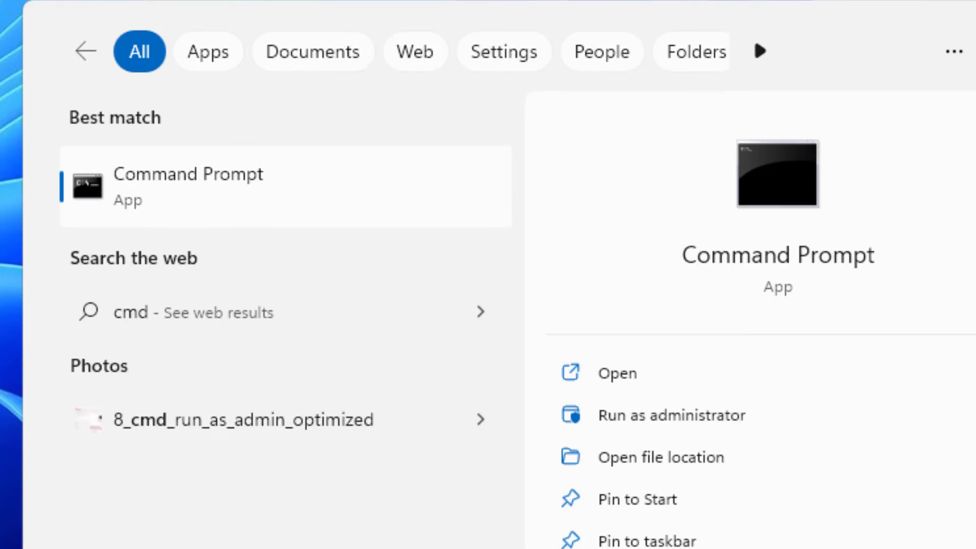
{"action": "right_click", "coordinate": [201, 217]}
{"action": "left_click", "coordinate": [301, 263]}
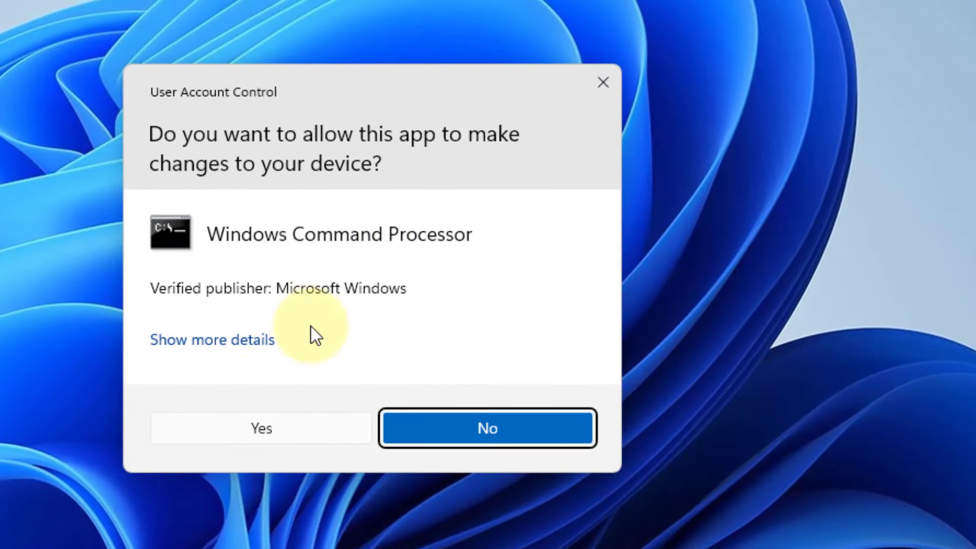
{"action": "left_click", "coordinate": [257, 428]}
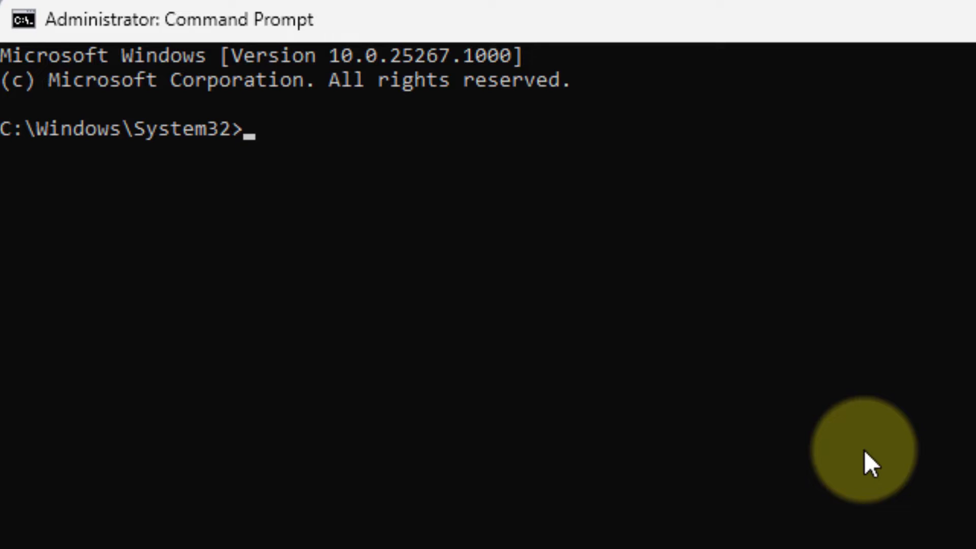
{"action": "type", "text": "ipc"}
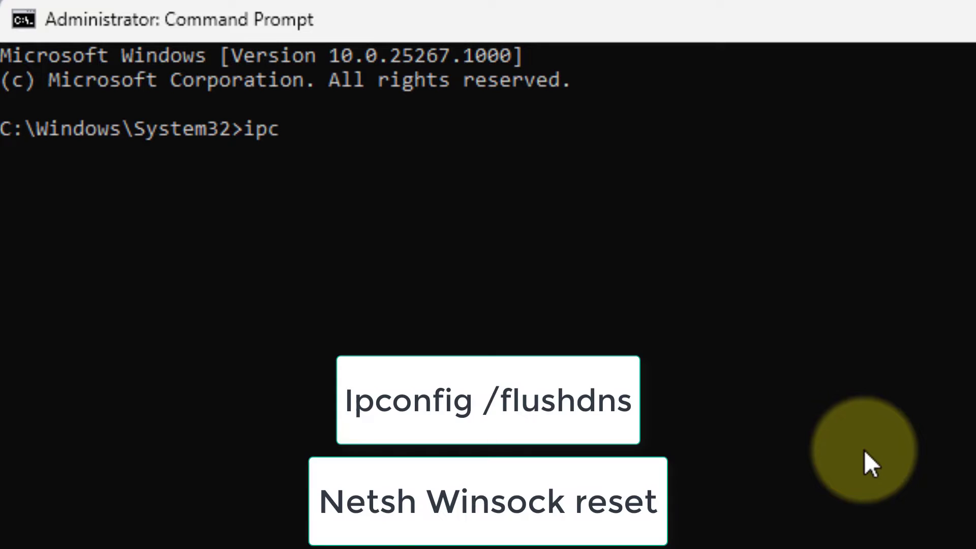
{"action": "type", "text": "onfig "}
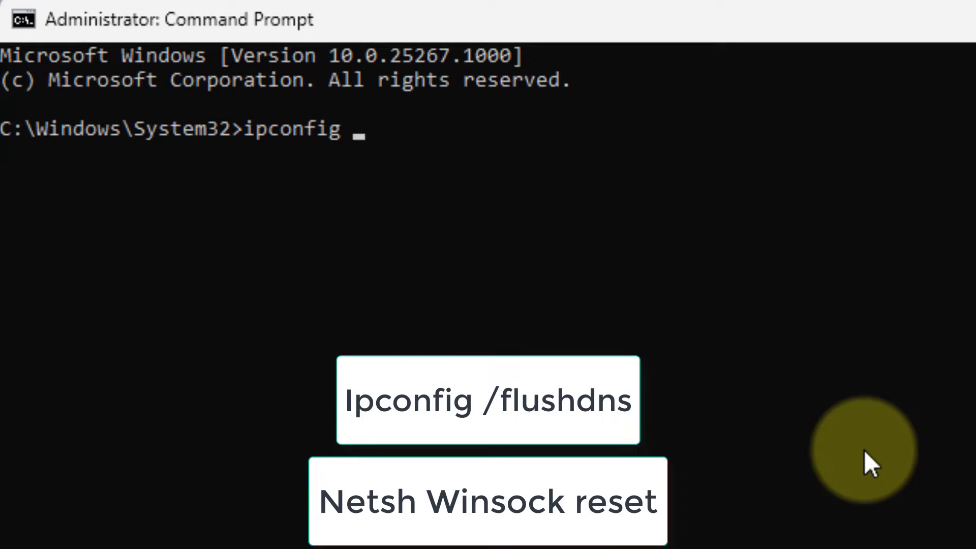
{"action": "type", "text": "/flushd"}
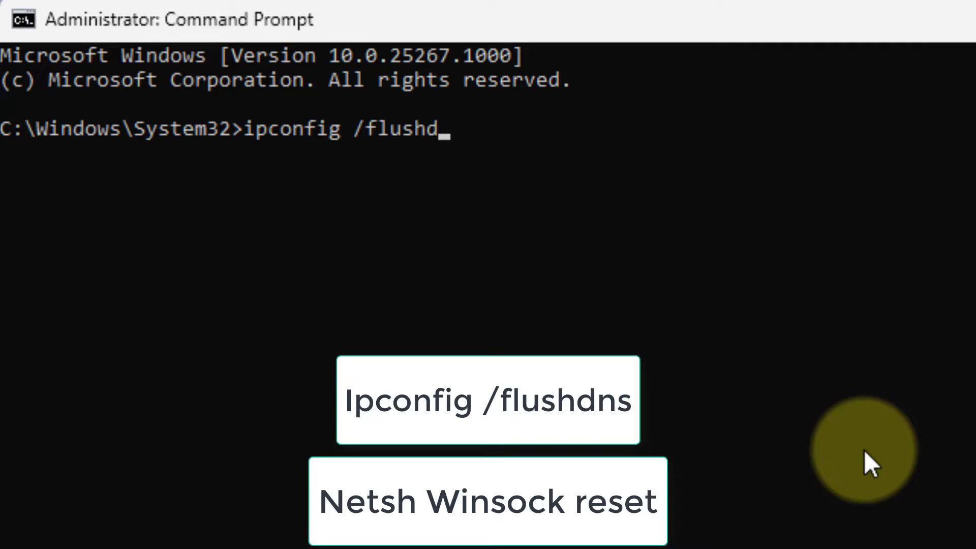
{"action": "type", "text": "ns"}
Run ipconfig /flushdns and netsh winsock reset, then close Command Prompt.
{"action": "key", "text": "Return"}
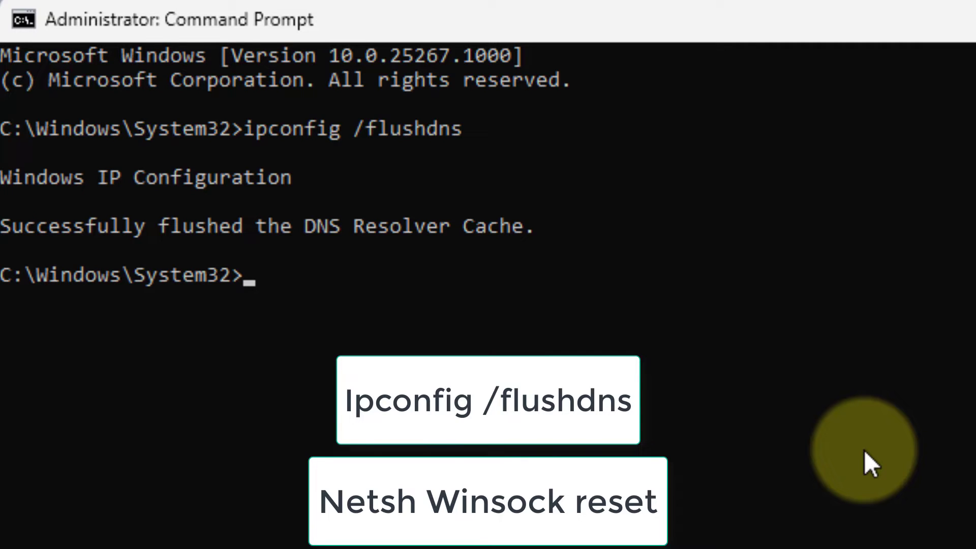
{"action": "type", "text": "ne"}
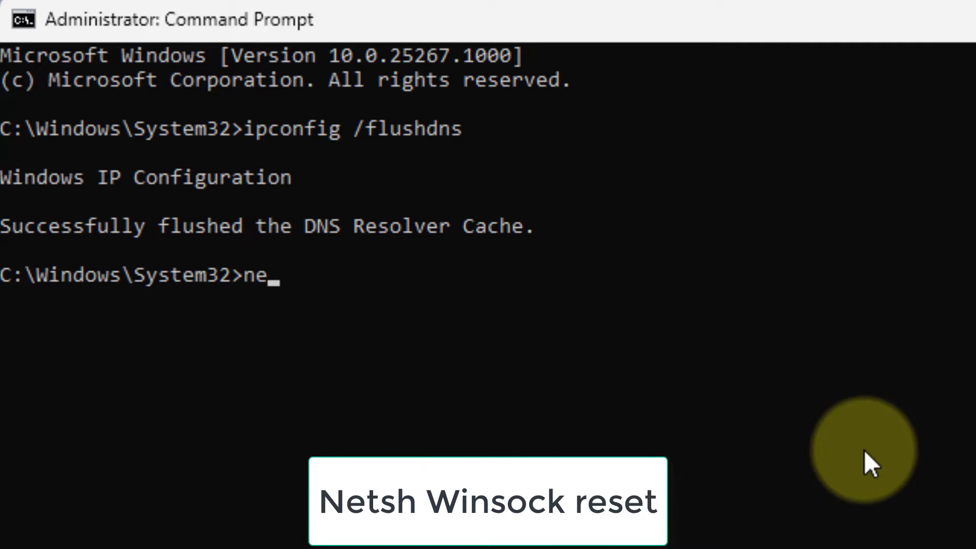
{"action": "type", "text": "t"}
{"action": "type", "text": "sh winsoc"}
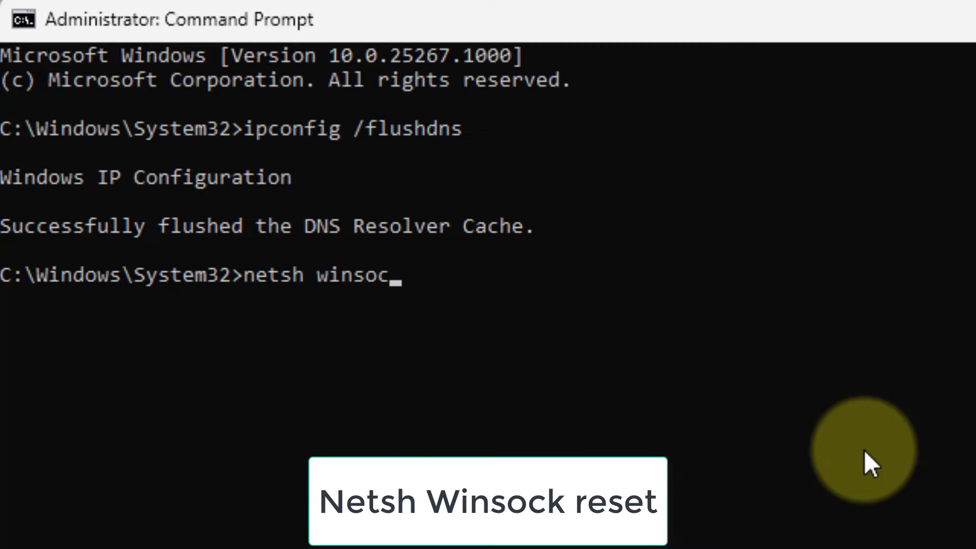
{"action": "type", "text": "k reset"}
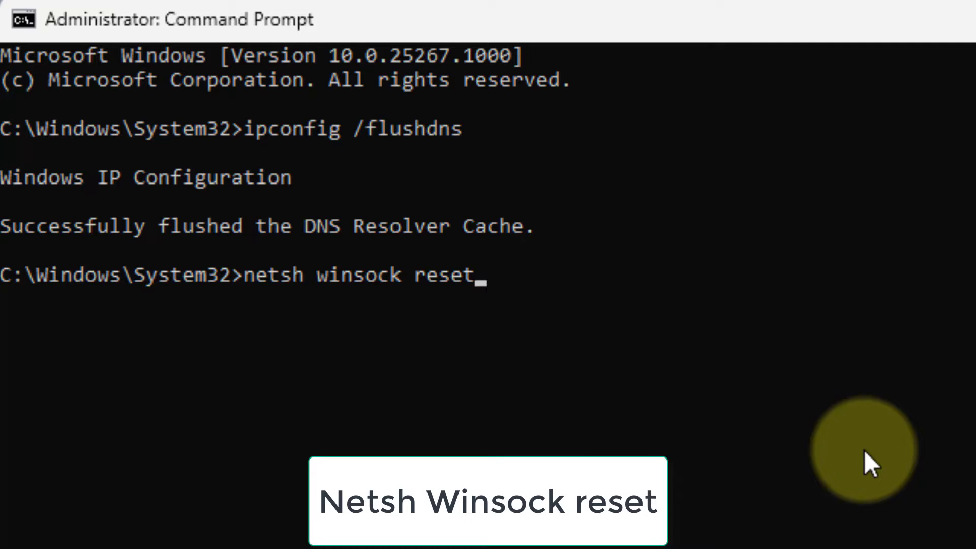
{"action": "key", "text": "Return"}
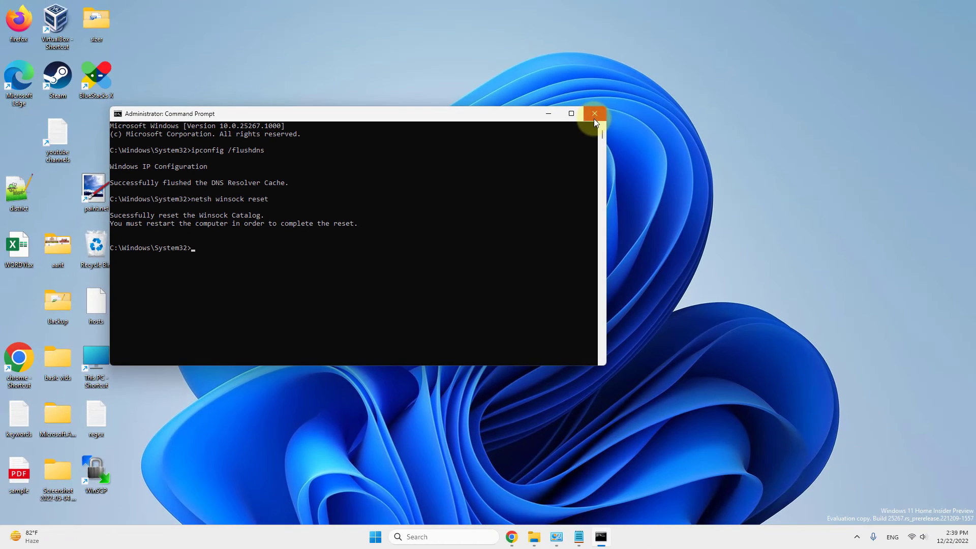
{"action": "left_click", "coordinate": [594, 116]}
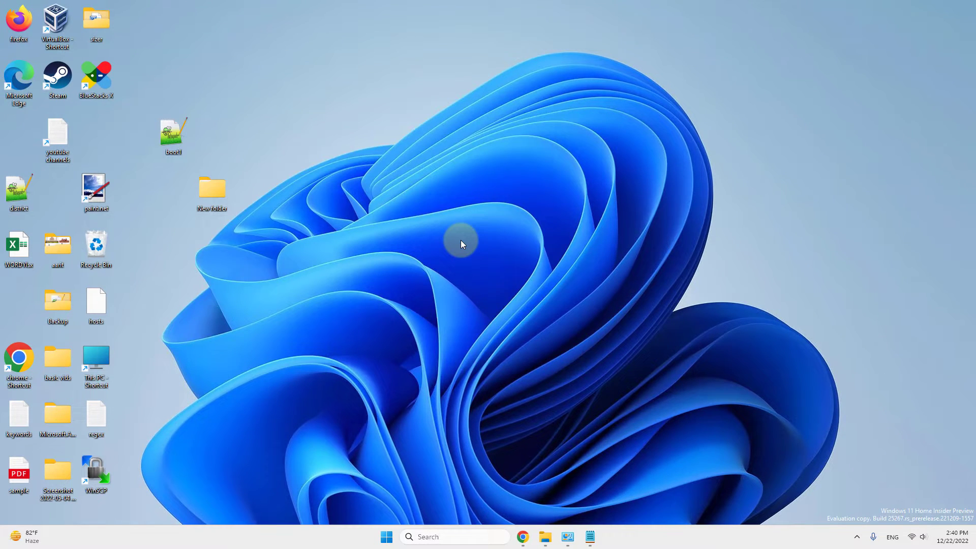
Search for 'view network connections' and open Network Connections.
{"action": "left_click", "coordinate": [421, 532]}
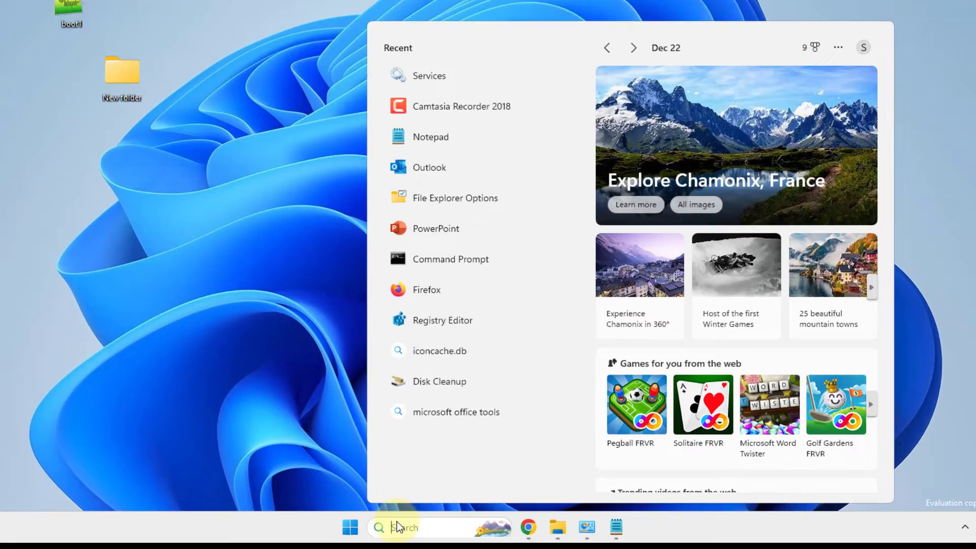
{"action": "type", "text": "view networ"}
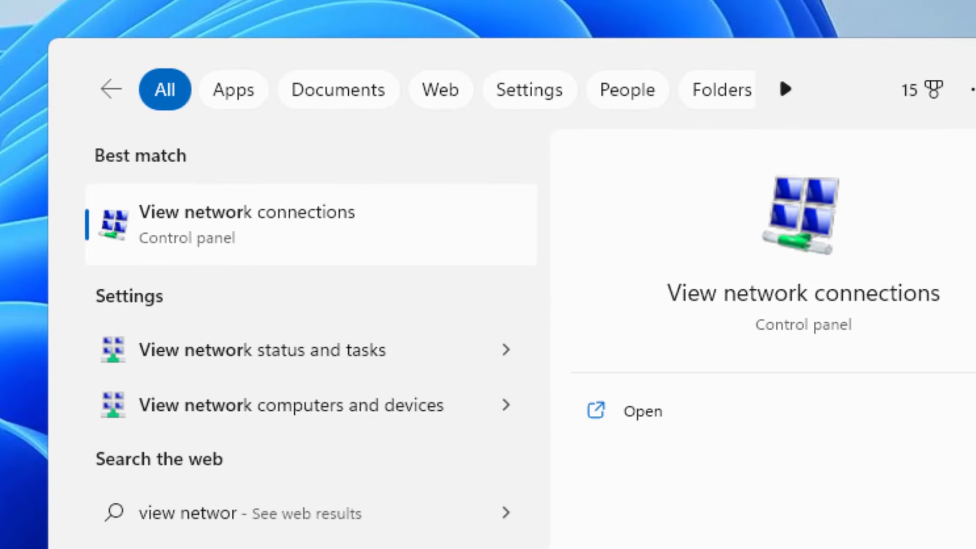
{"action": "type", "text": "k connectio"}
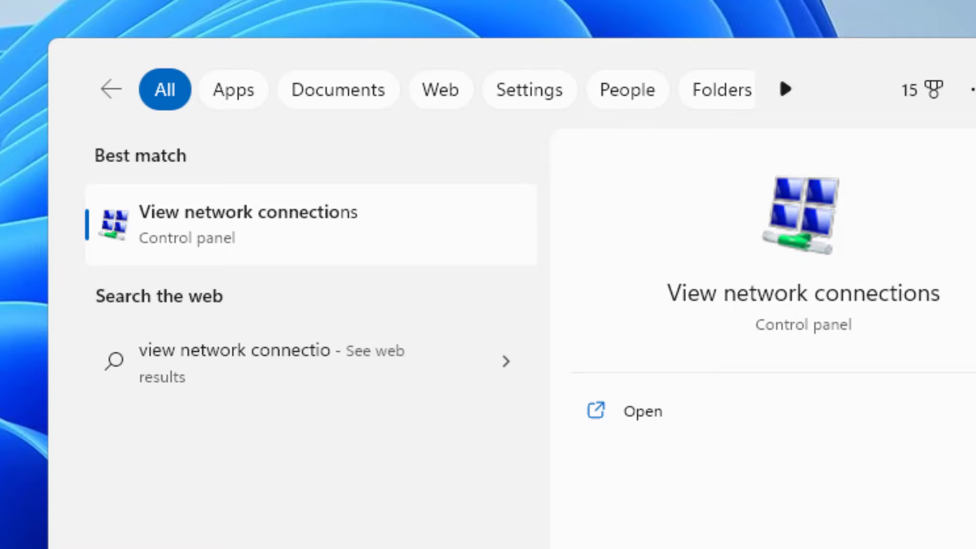
{"action": "type", "text": "ns"}
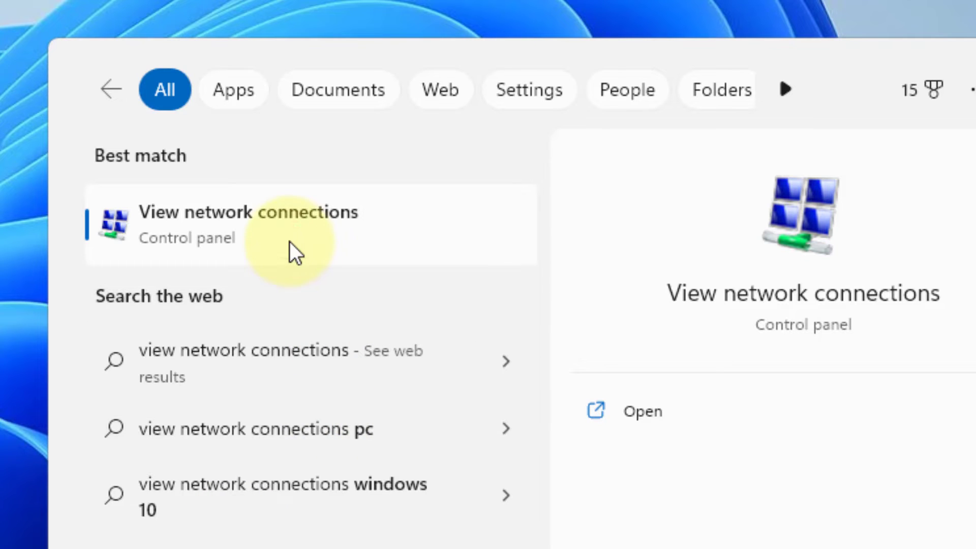
{"action": "left_click", "coordinate": [289, 241]}
{"action": "left_click", "coordinate": [298, 351]}
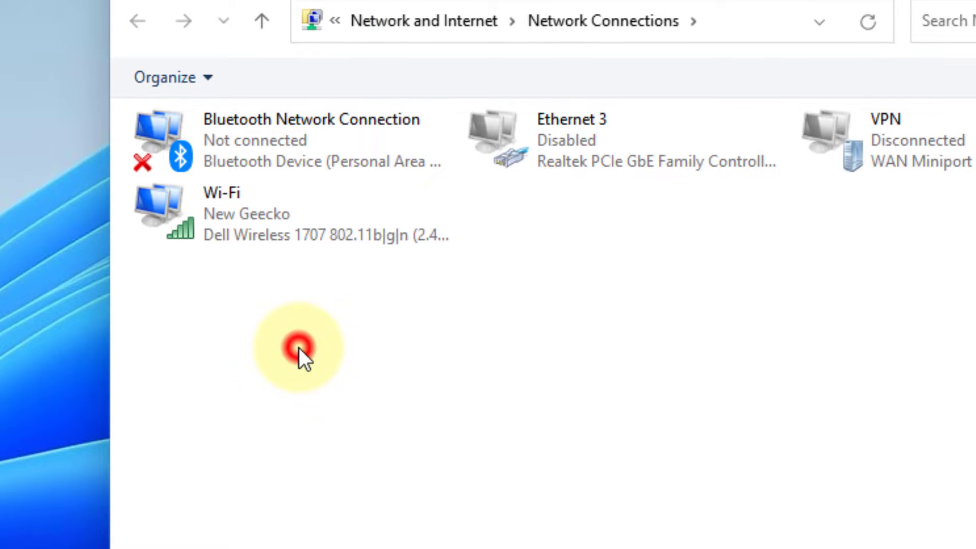
Disable the Wi-Fi adapter, then enable it again.
{"action": "left_click", "coordinate": [249, 229]}
{"action": "right_click", "coordinate": [249, 230]}
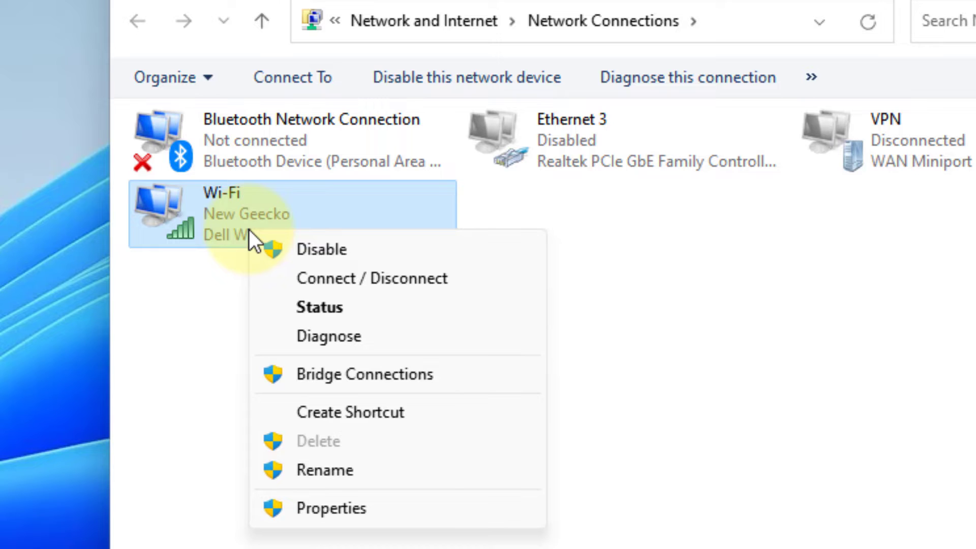
{"action": "left_click", "coordinate": [298, 255]}
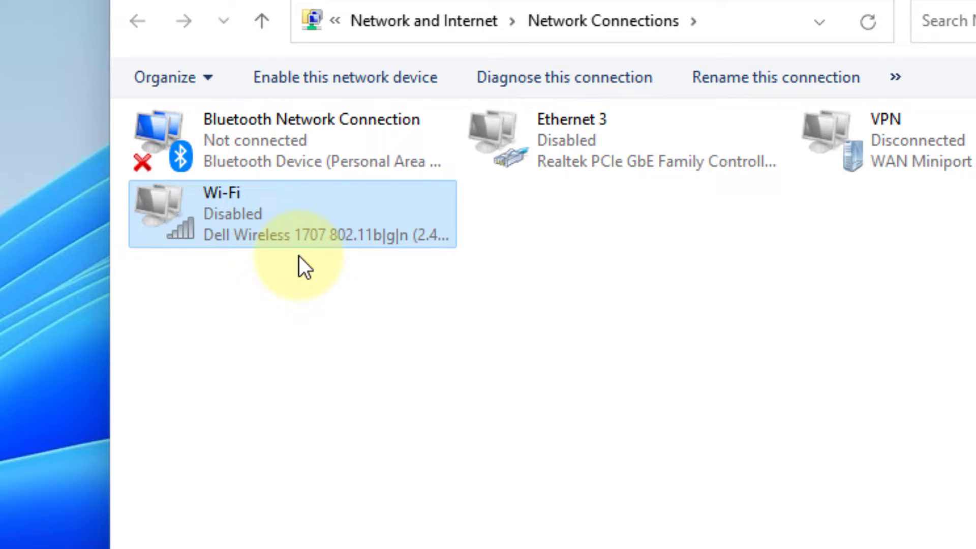
{"action": "right_click", "coordinate": [273, 249]}
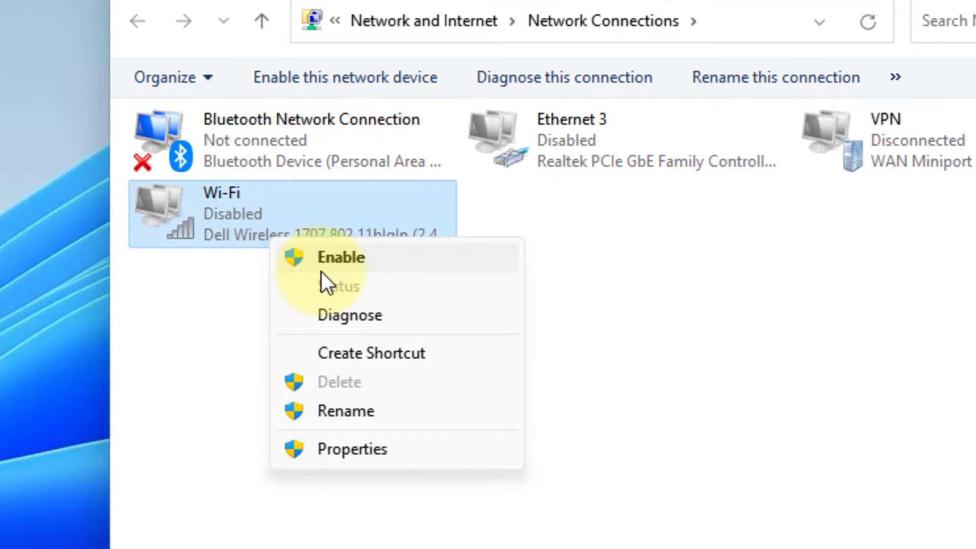
{"action": "left_click", "coordinate": [322, 273]}
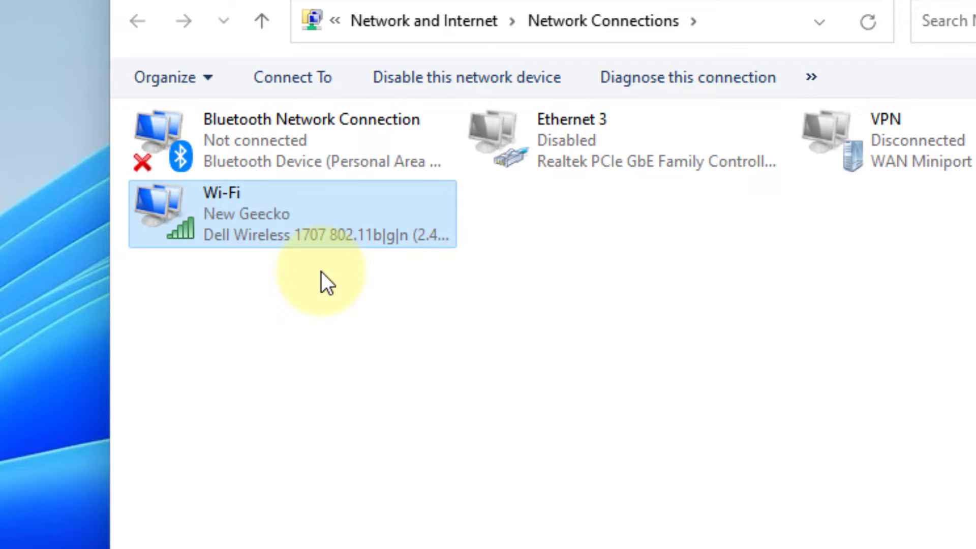
Review the Wi-Fi adapter's properties, cancel them, and close Network Connections.
{"action": "right_click", "coordinate": [297, 237]}
{"action": "left_click", "coordinate": [351, 423]}
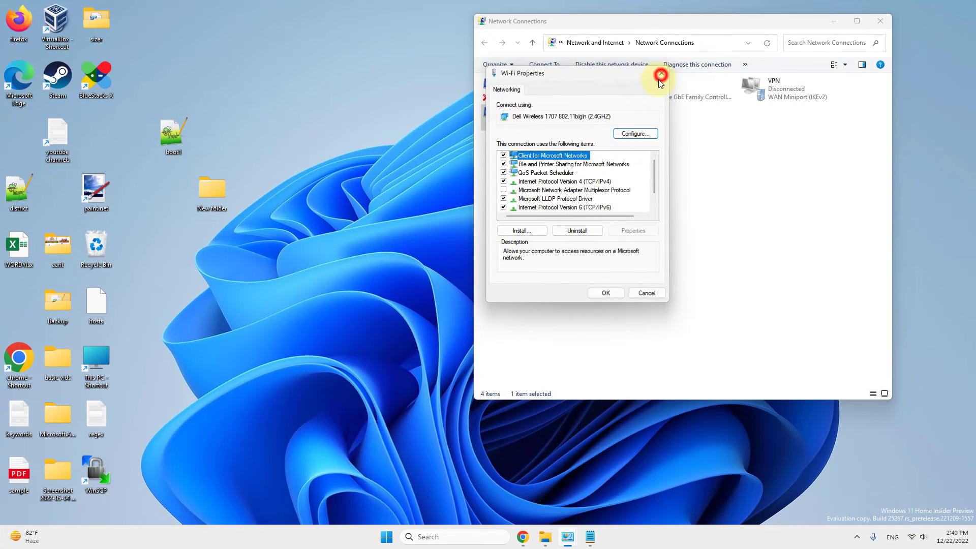
{"action": "left_click", "coordinate": [658, 79]}
{"action": "left_click", "coordinate": [879, 20]}
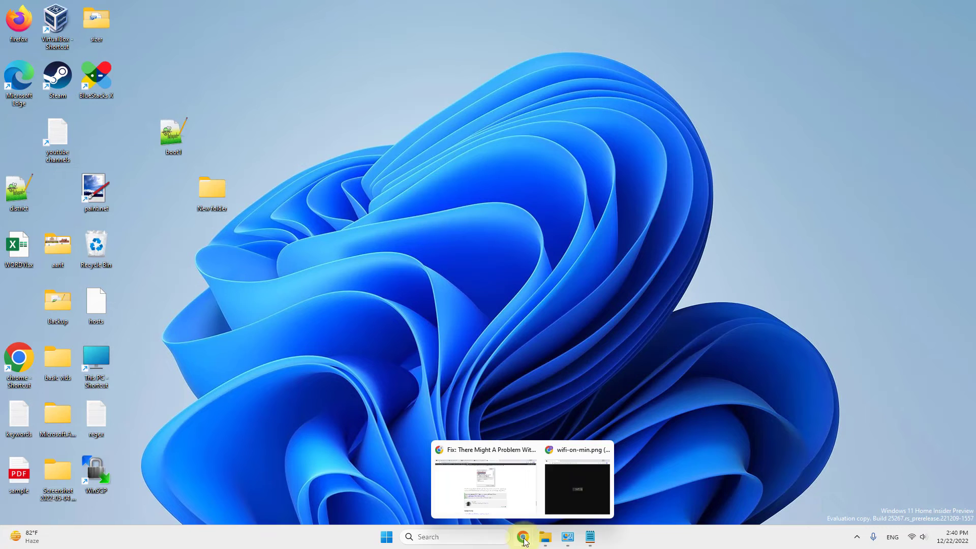